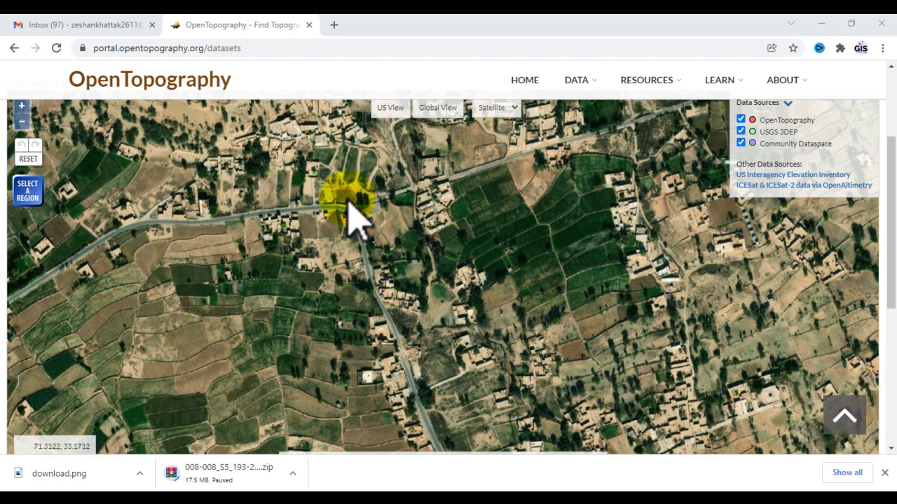
Step: Search Google for "open topography" in a new browser tab and open the OpenTopography home page
click(334, 25)
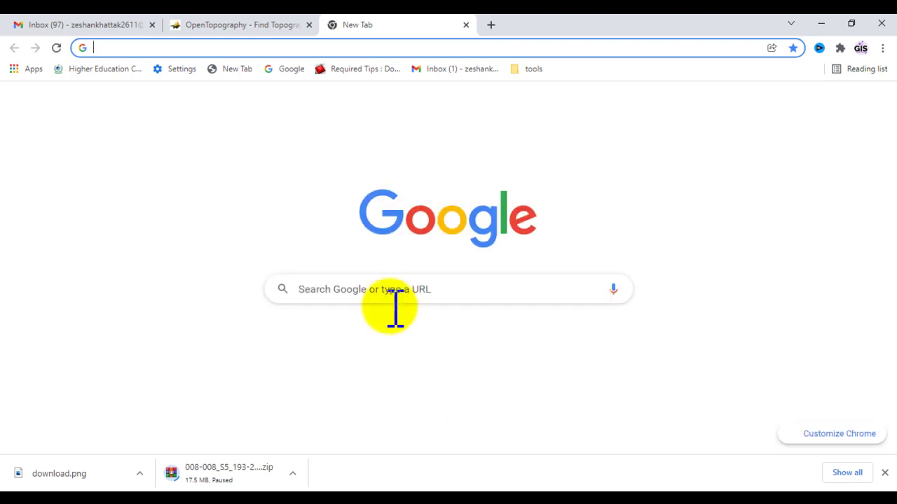
click(364, 288)
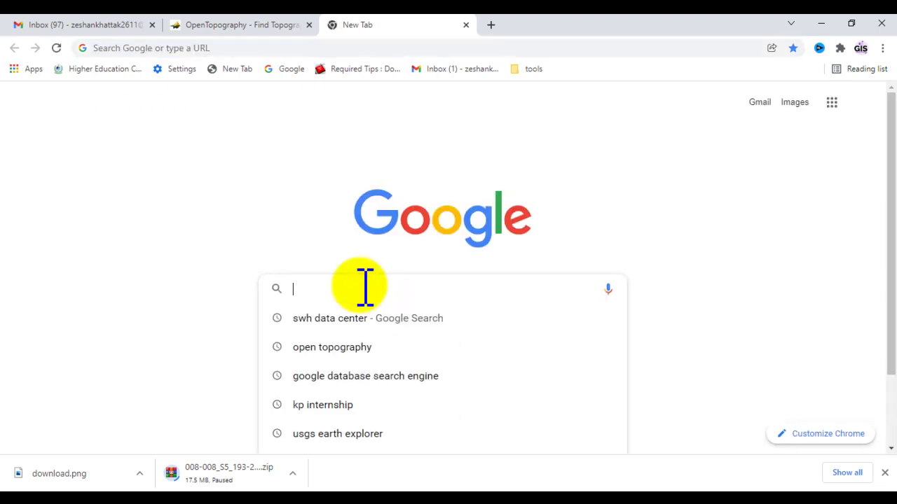
text(open topography)
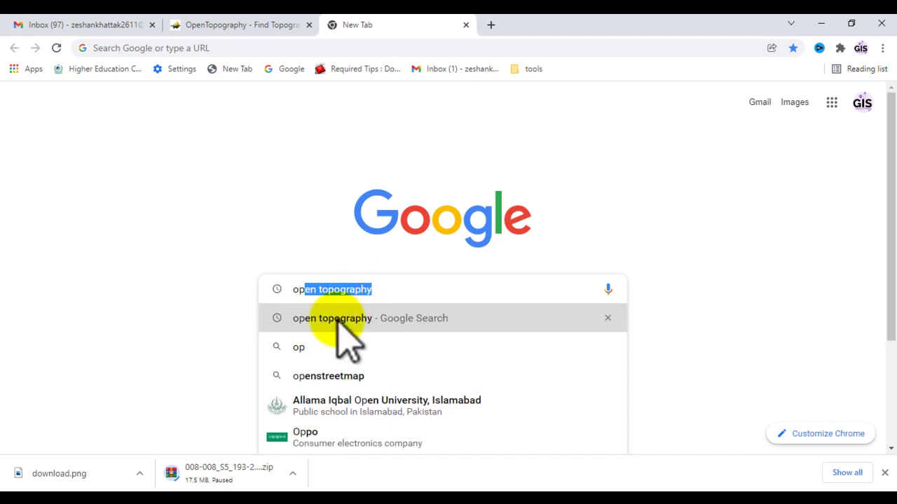
click(338, 318)
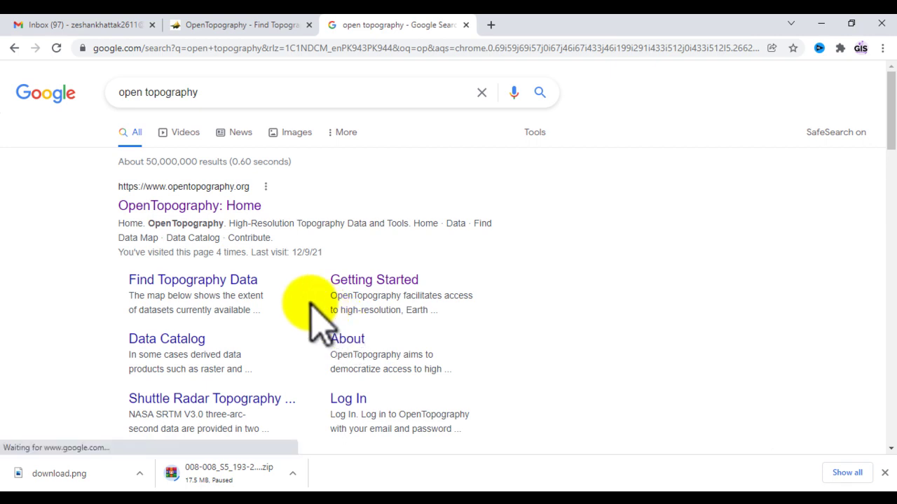
click(161, 207)
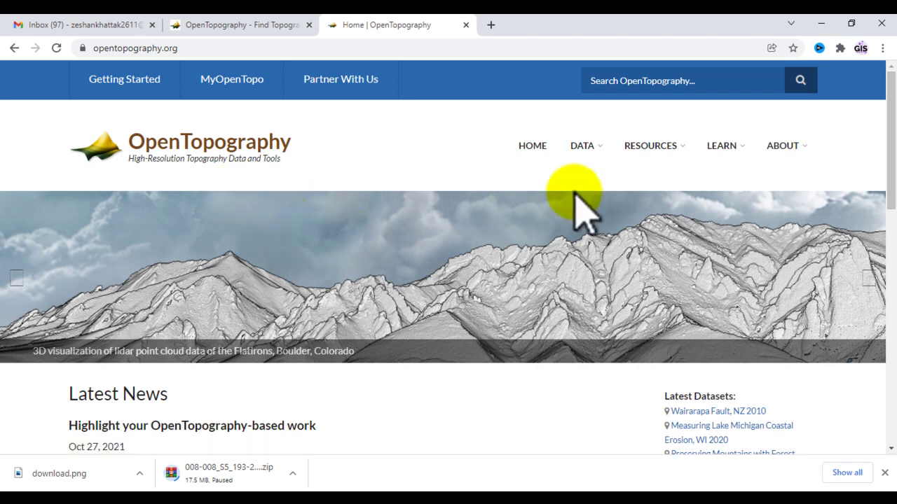
Step: Open the Find Topography Data map and show it in the US view, followed by the global view
click(584, 148)
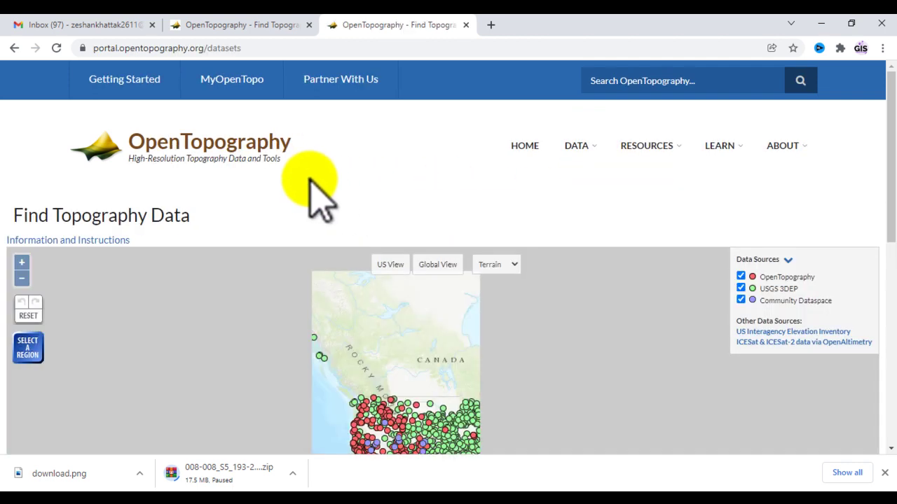
drag(394, 360, 332, 297)
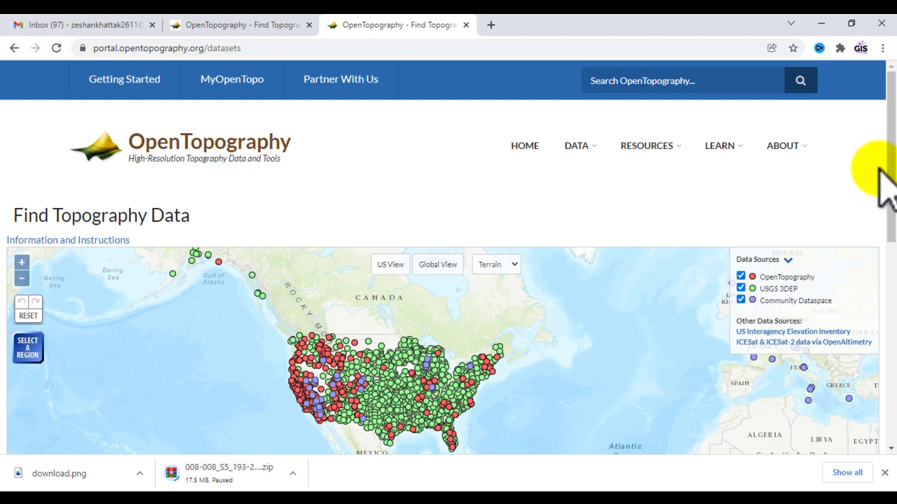
drag(891, 144, 891, 165)
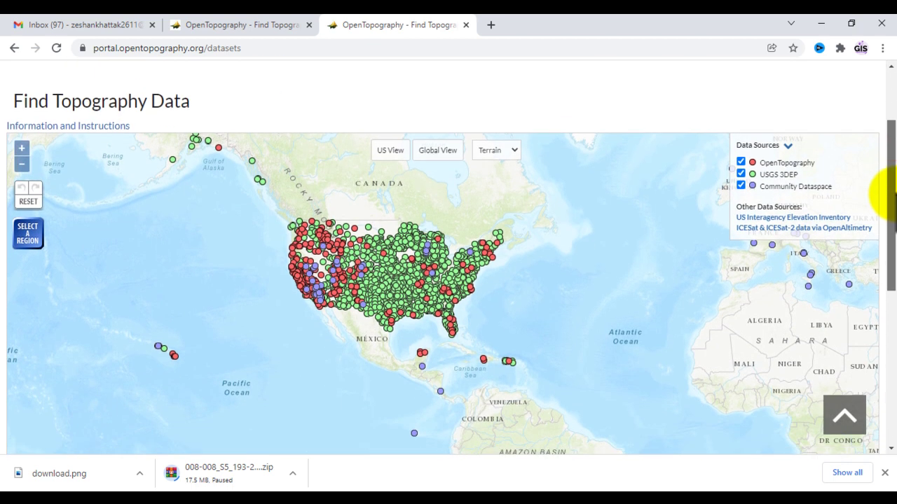
click(384, 153)
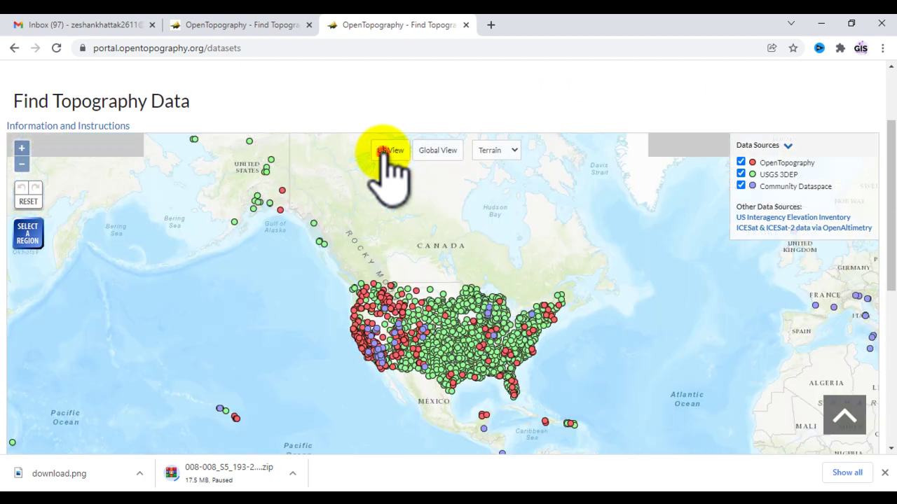
click(437, 151)
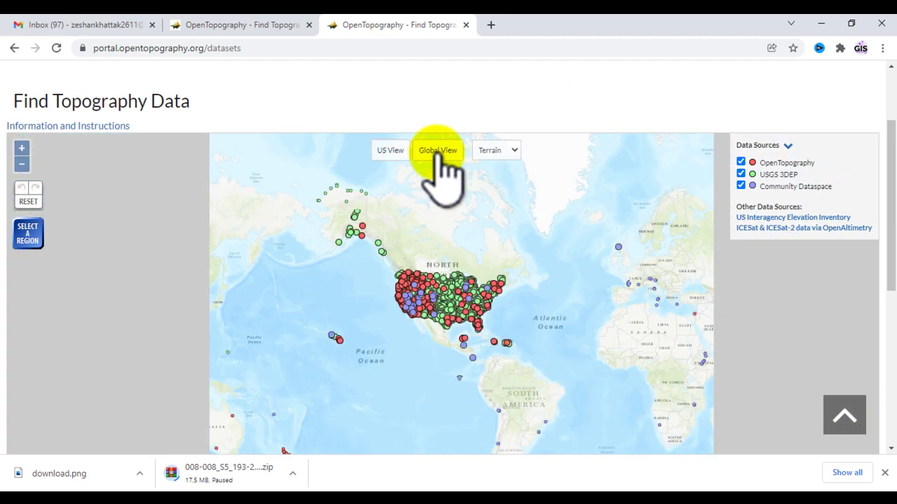
Step: Set the base map to Hybrid and locate northern Pakistan around Islamabad on the labelled map
click(512, 153)
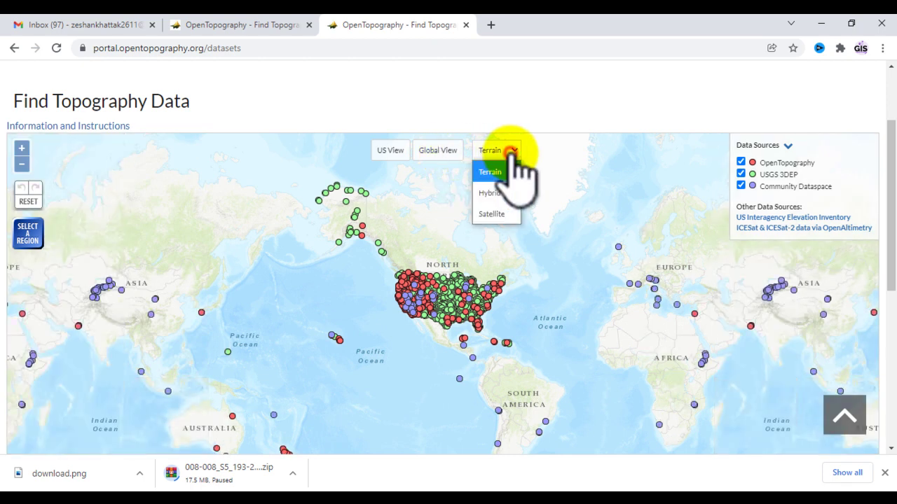
click(490, 193)
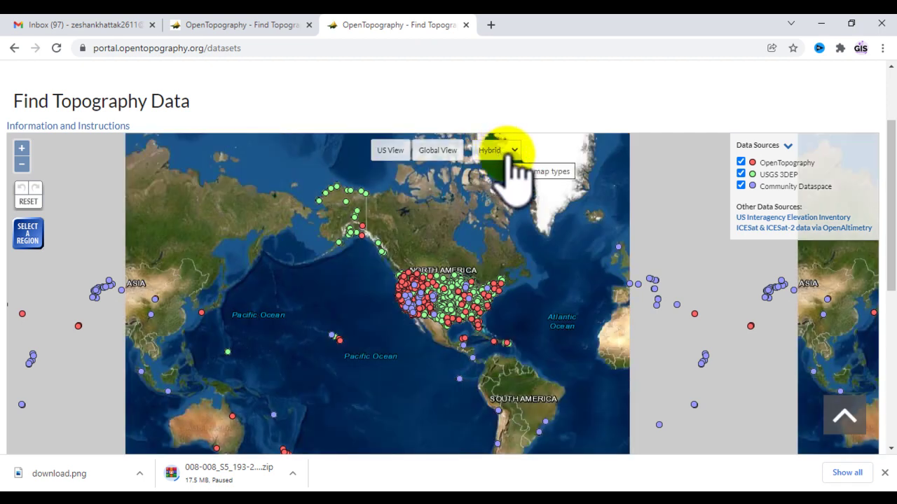
drag(525, 267, 437, 271)
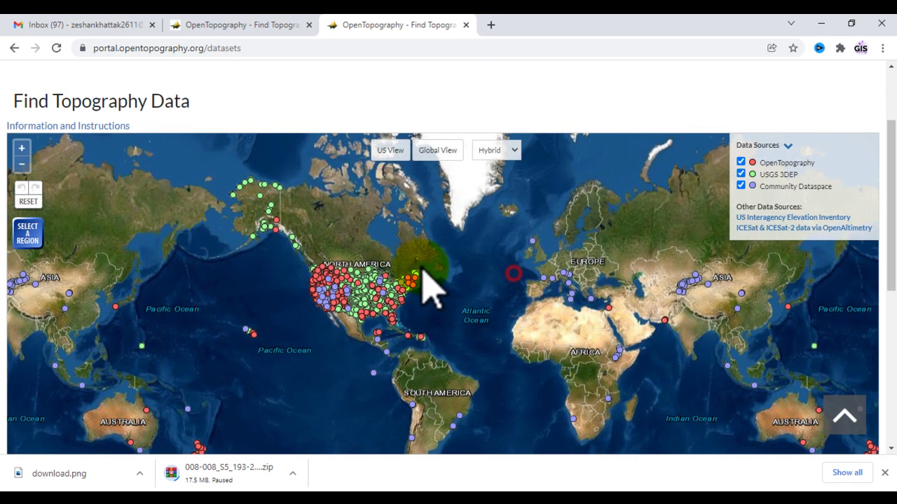
scroll(594, 306, down, 3)
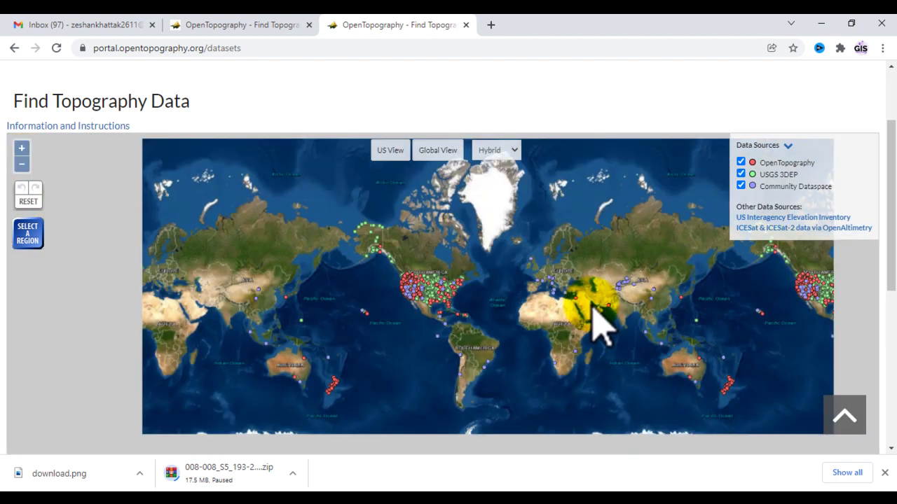
scroll(593, 306, up, 3)
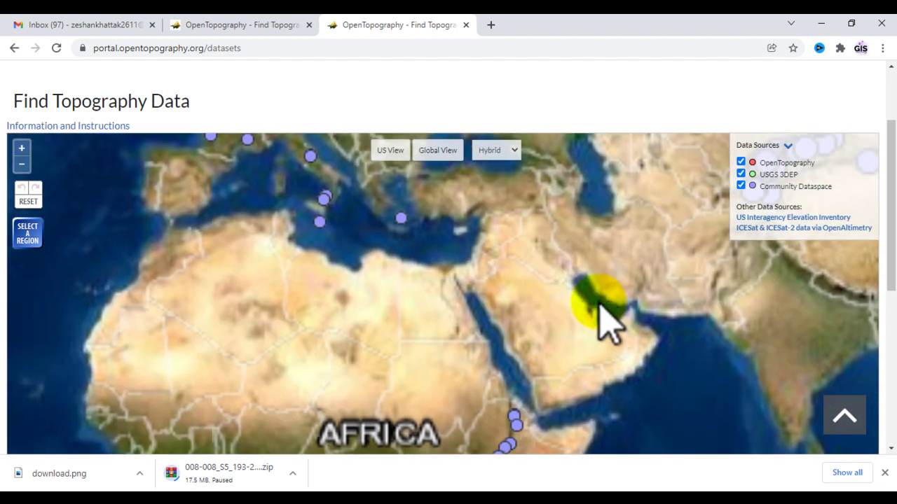
drag(534, 301, 456, 292)
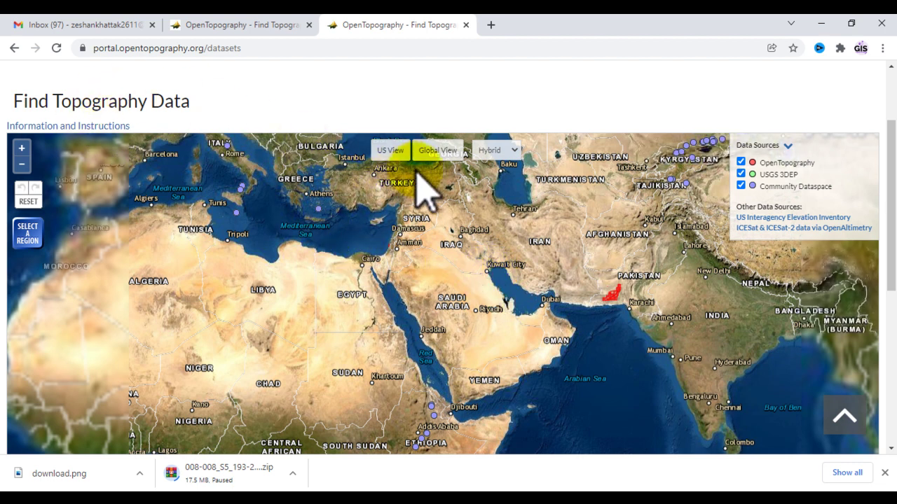
drag(523, 277, 421, 291)
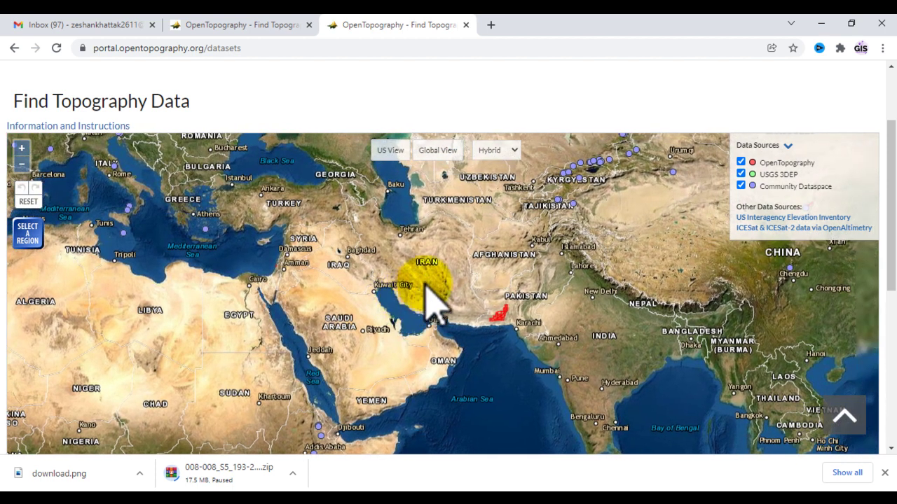
drag(548, 273, 423, 317)
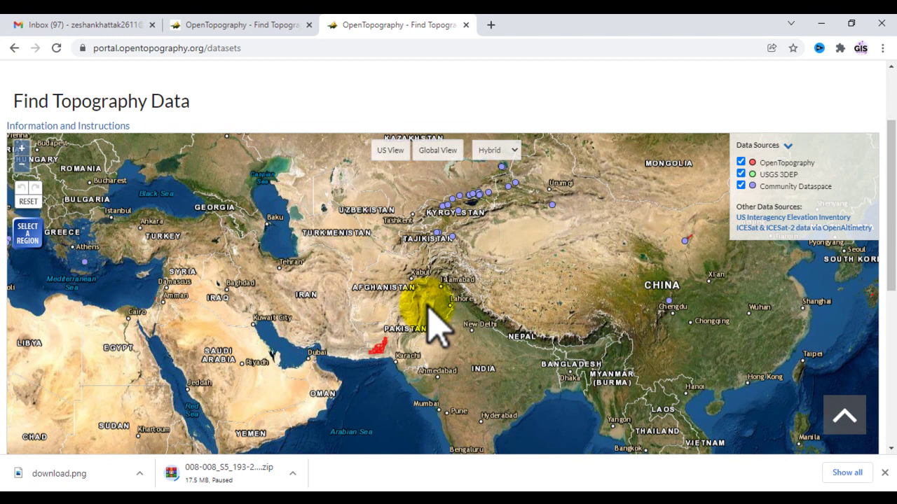
scroll(428, 310, up, 2)
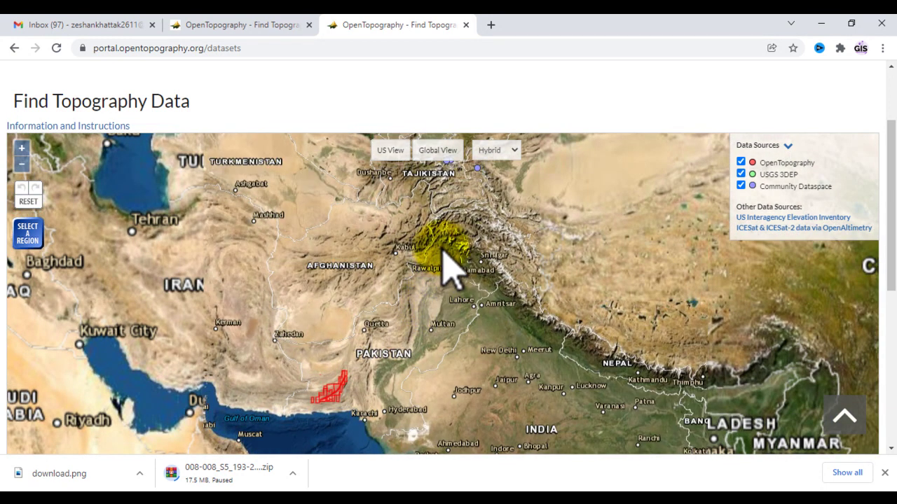
Step: Set the base map to Satellite and locate the dam reservoir in northern Pakistan at close range
click(507, 152)
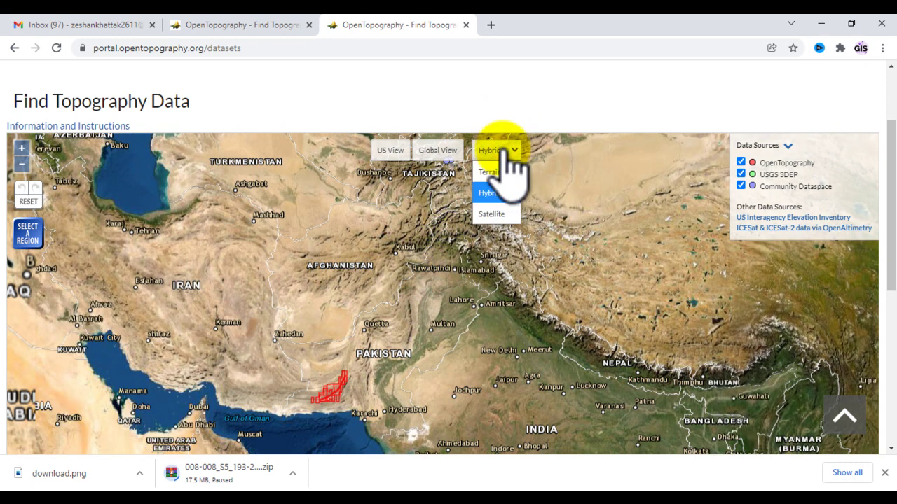
click(491, 214)
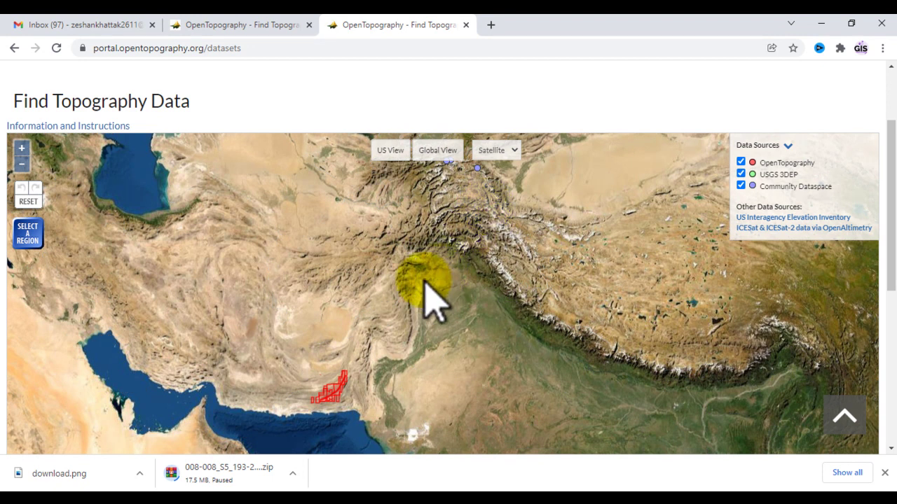
scroll(419, 275, up, 1)
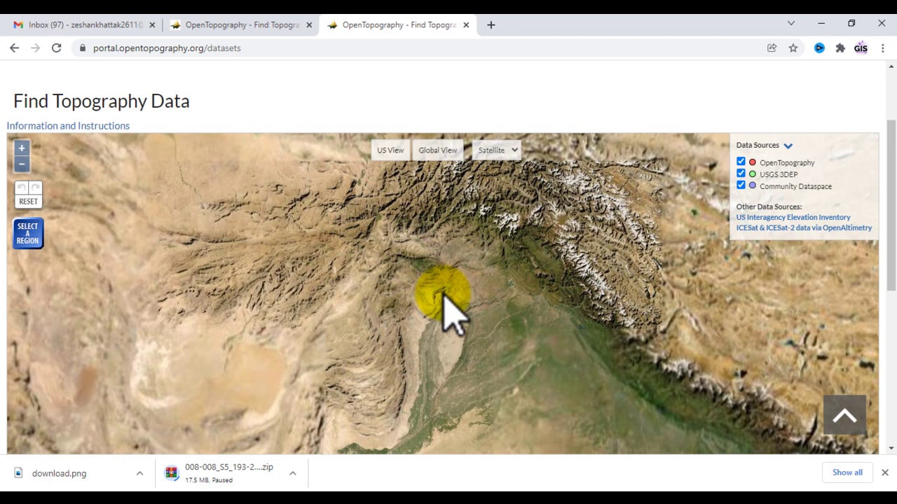
scroll(443, 297, up, 1)
scroll(443, 297, up, 2)
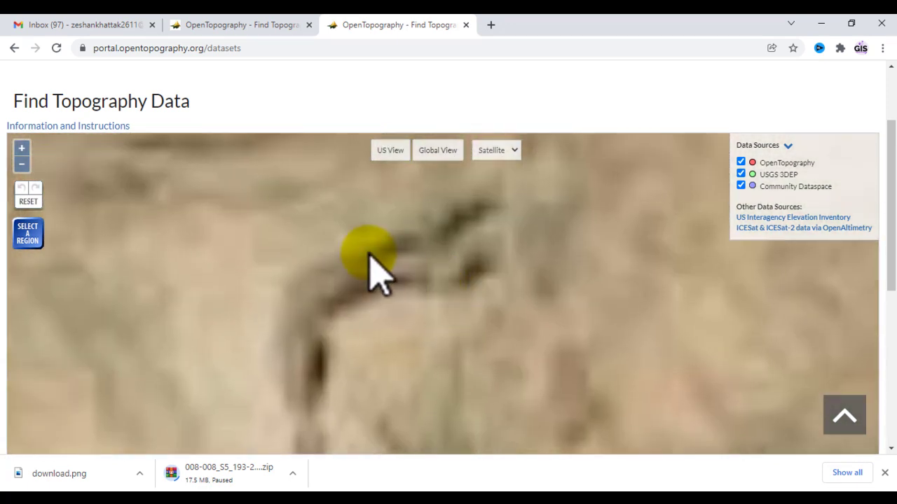
drag(371, 257, 428, 323)
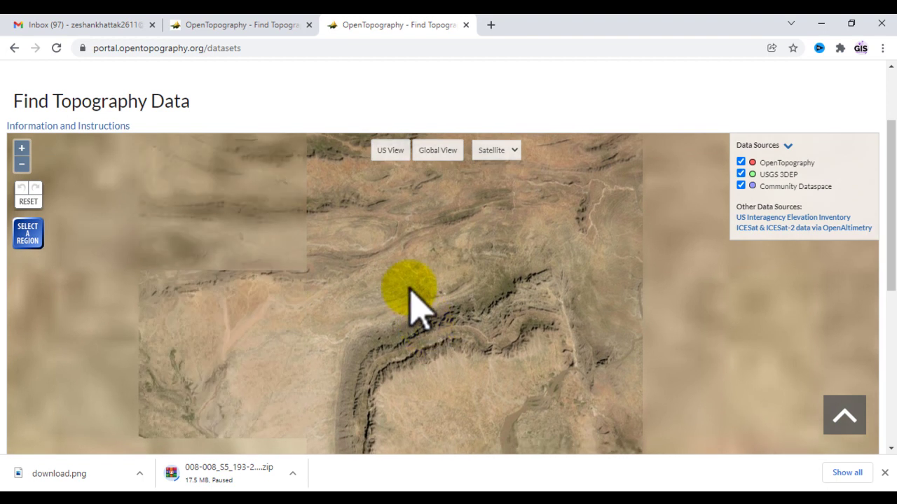
scroll(413, 301, up, 1)
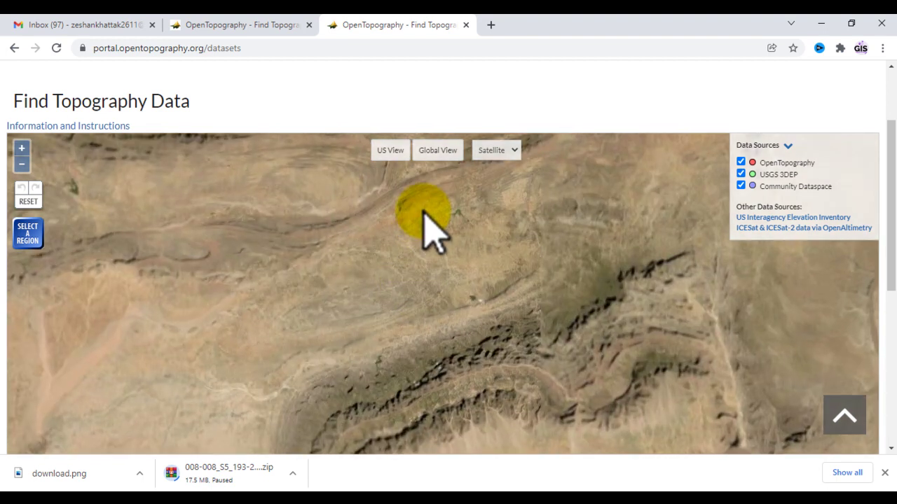
scroll(424, 212, up, 1)
drag(492, 211, 487, 245)
scroll(493, 240, up, 4)
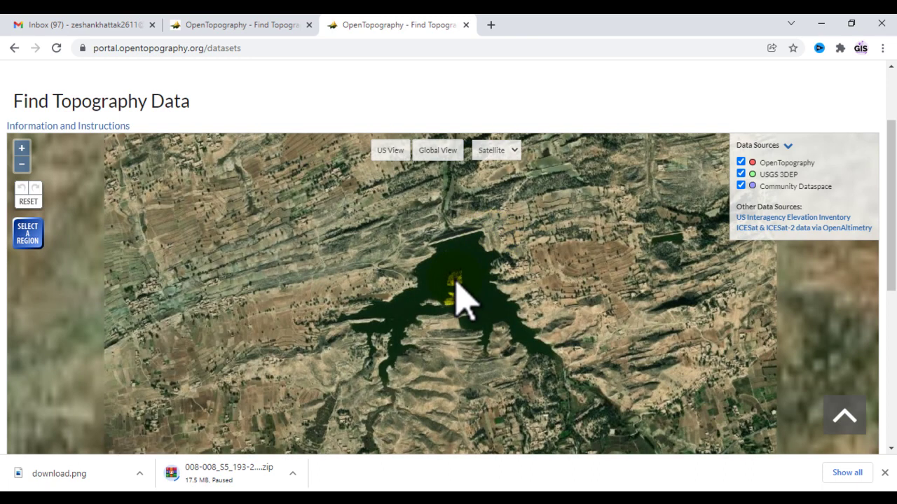
scroll(459, 298, up, 1)
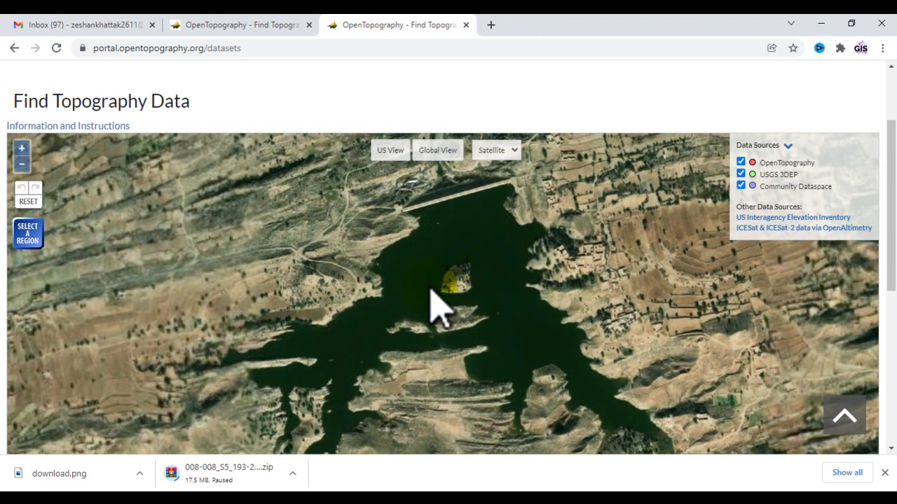
Step: Frame the village and farmland along the road south of the reservoir on the satellite map at sharp, close-range detail
mouse_move(419, 308)
mouse_down()
mouse_move(486, 280)
mouse_move(567, 216)
mouse_move(436, 344)
mouse_move(474, 308)
mouse_move(496, 244)
mouse_up()
drag(480, 315, 509, 261)
scroll(508, 261, down, 1)
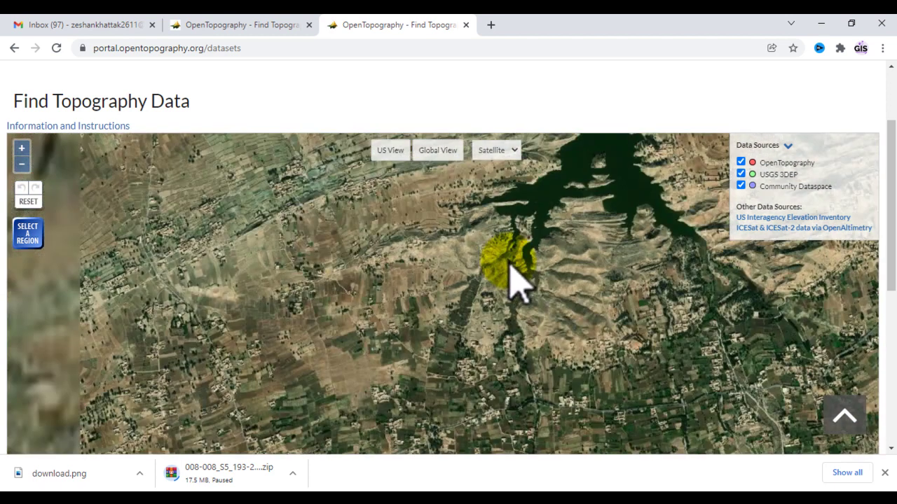
scroll(510, 279, down, 1)
drag(455, 348, 449, 340)
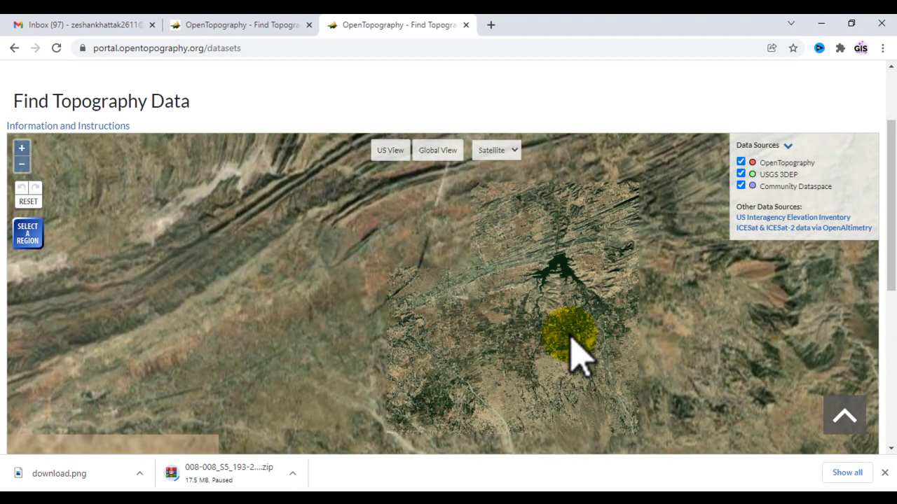
scroll(573, 354, up, 3)
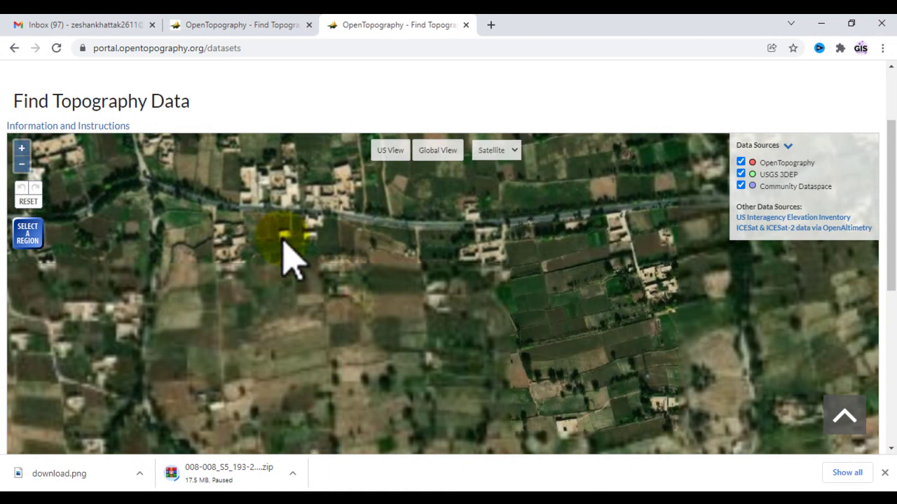
mouse_move(283, 238)
mouse_down()
mouse_move(437, 316)
mouse_move(498, 336)
mouse_move(573, 343)
mouse_up()
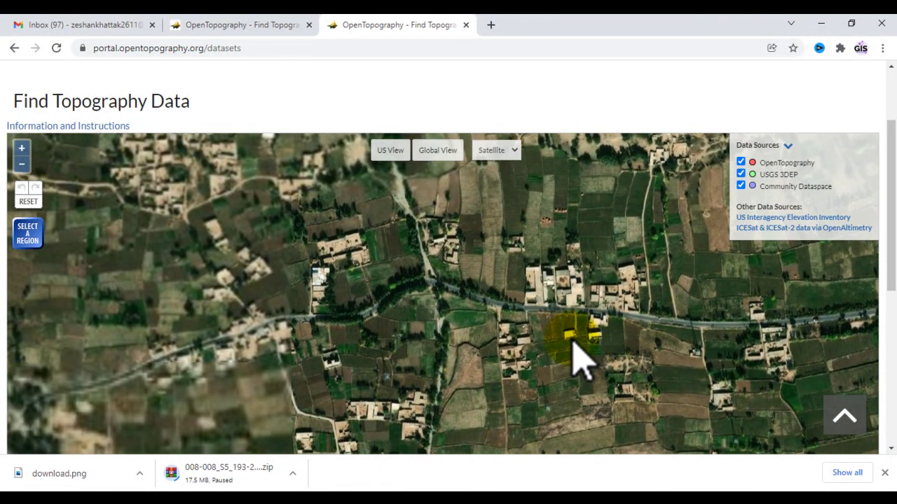
drag(460, 326, 510, 331)
scroll(511, 344, up, 1)
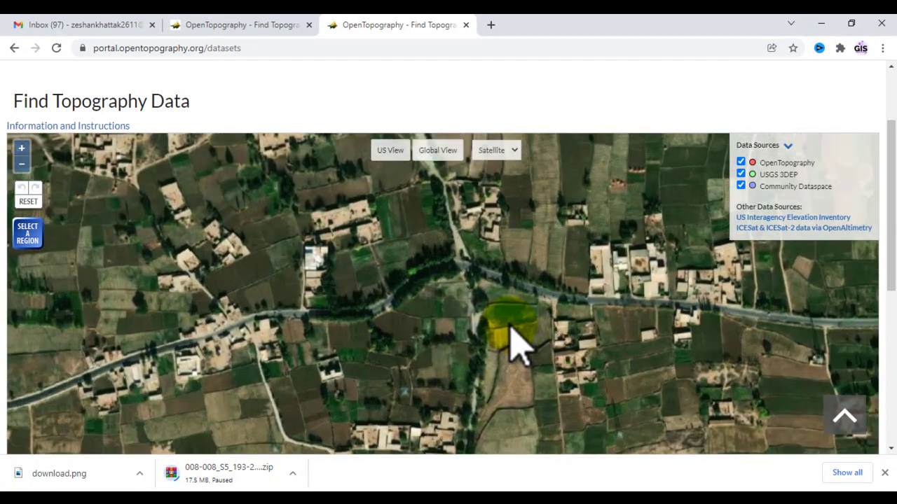
drag(553, 329, 468, 324)
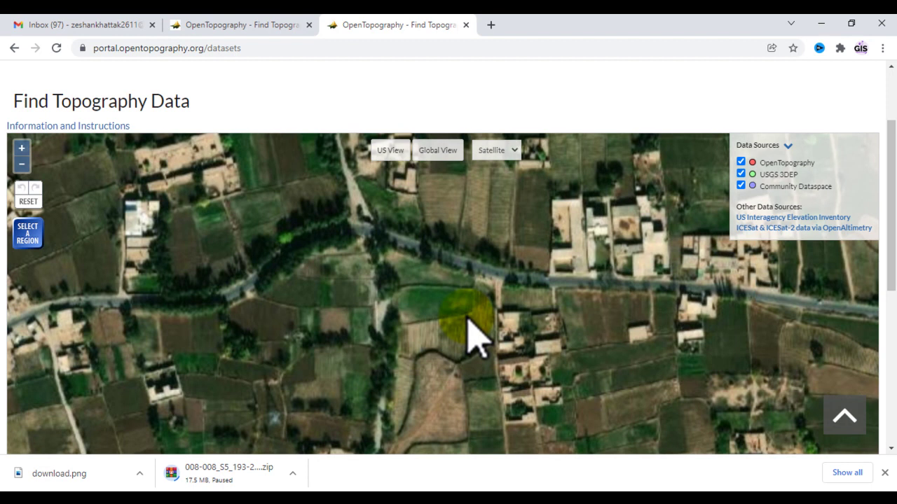
scroll(476, 336, down, 1)
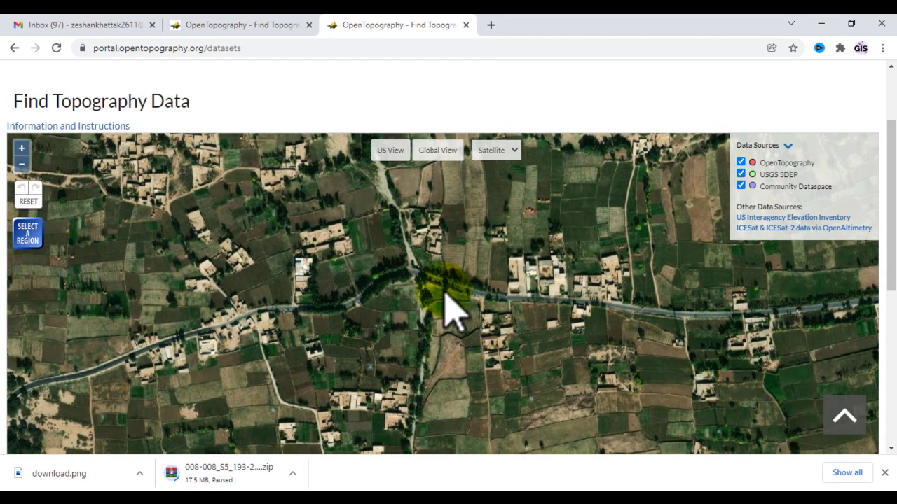
Step: Save the map view as a PNG image named Satelite in folder B on drive E and show the file in its folder
right_click(448, 308)
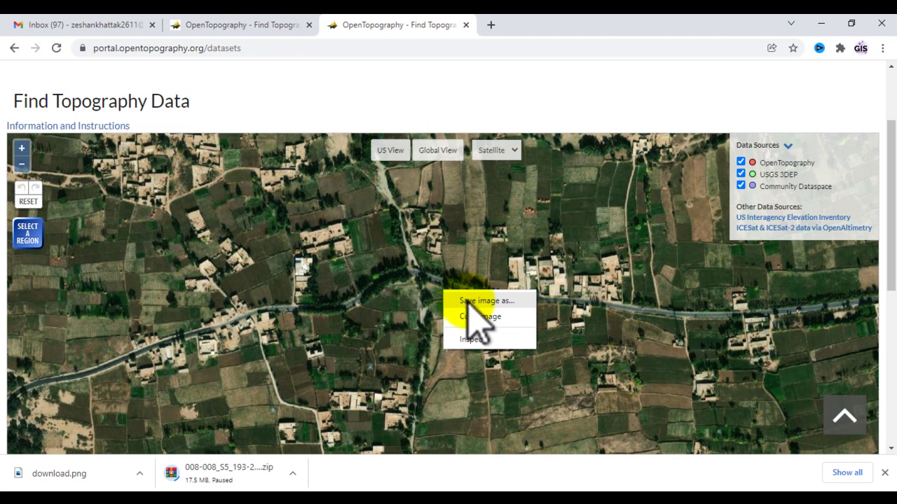
click(467, 300)
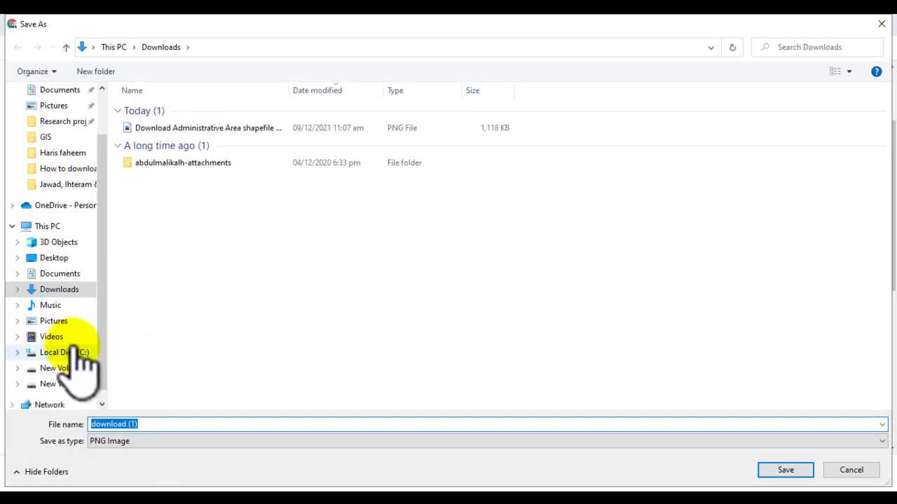
click(70, 384)
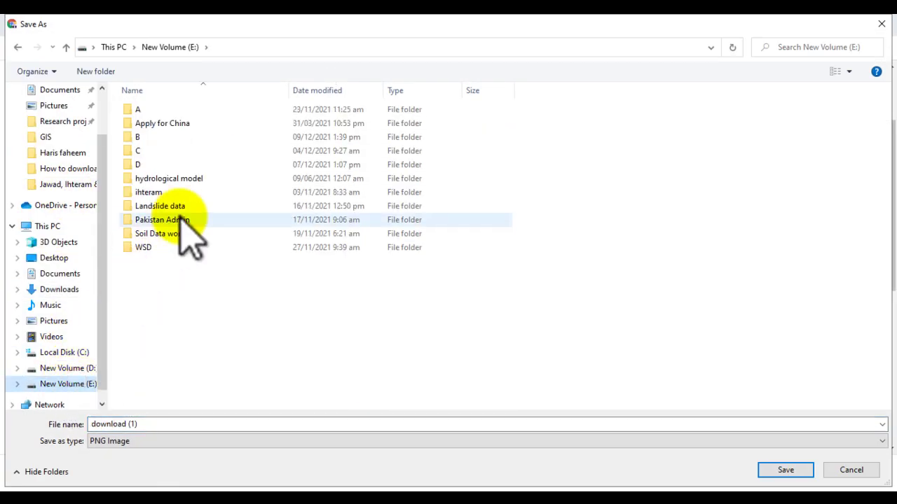
click(138, 138)
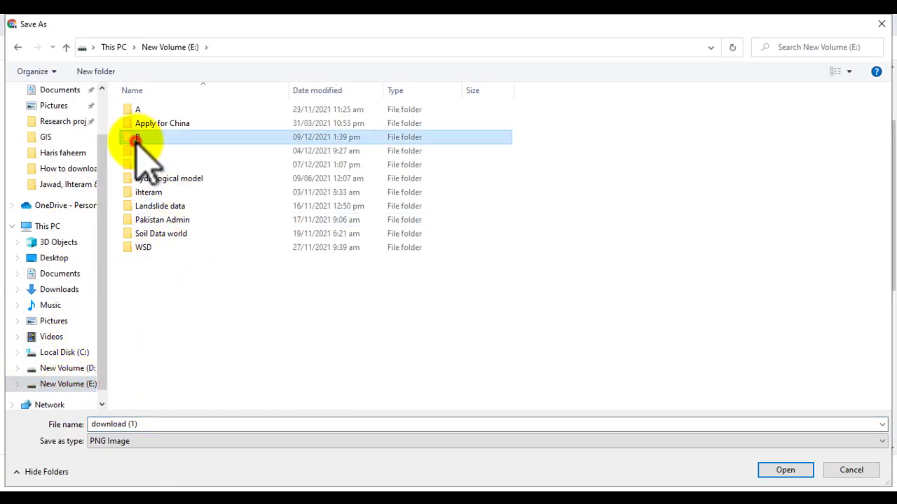
click(263, 309)
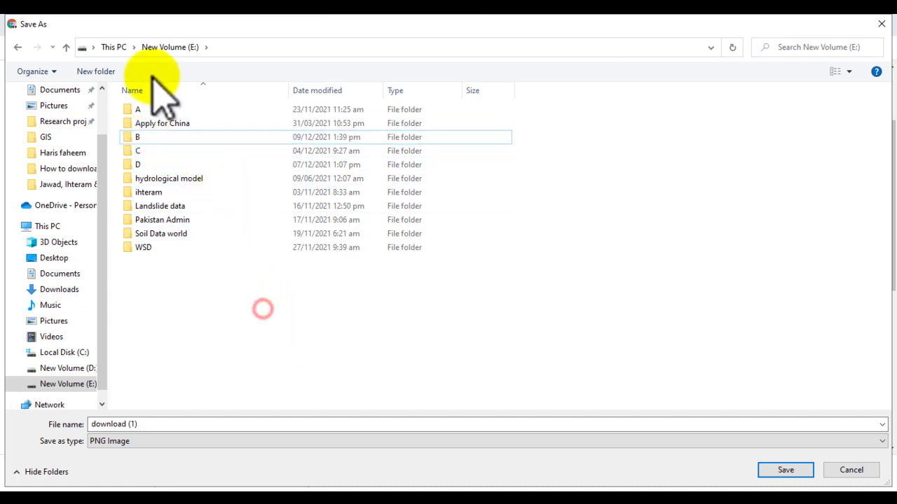
double_click(156, 137)
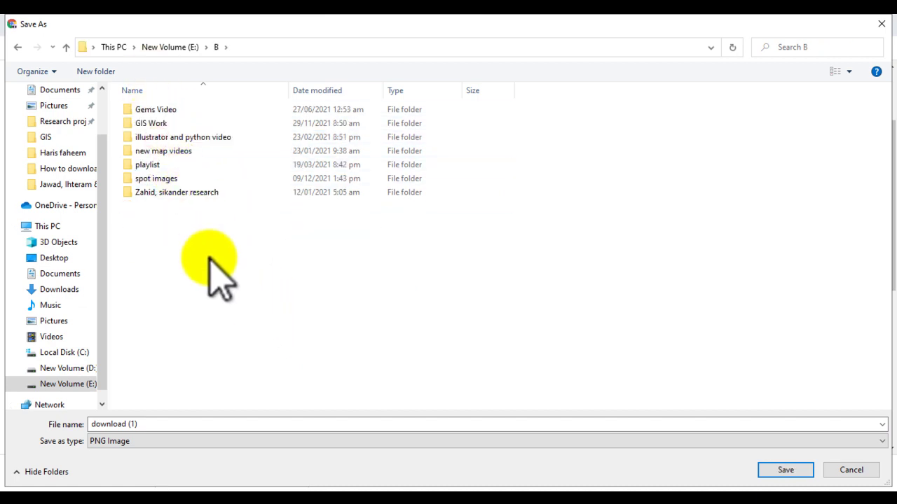
click(170, 426)
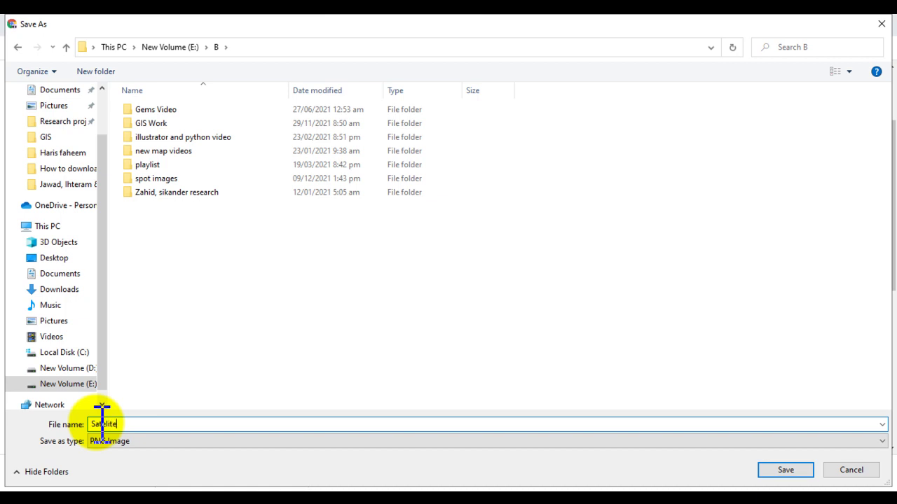
click(784, 470)
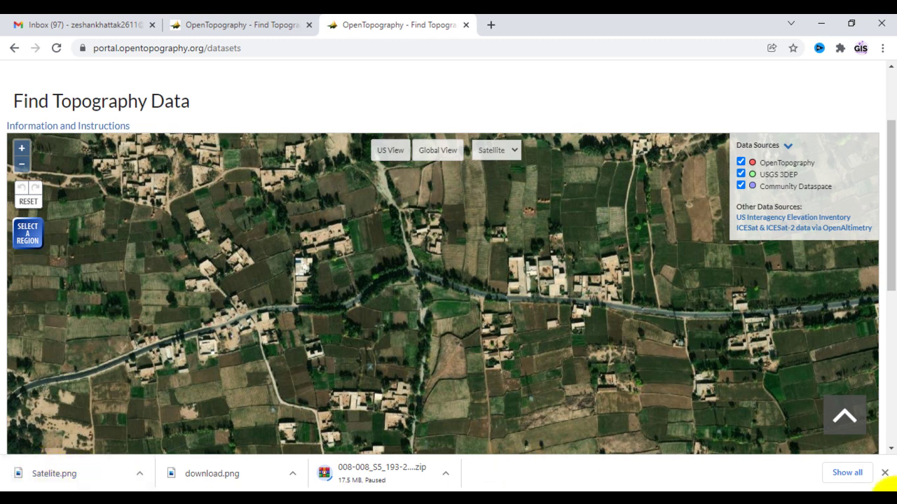
click(139, 474)
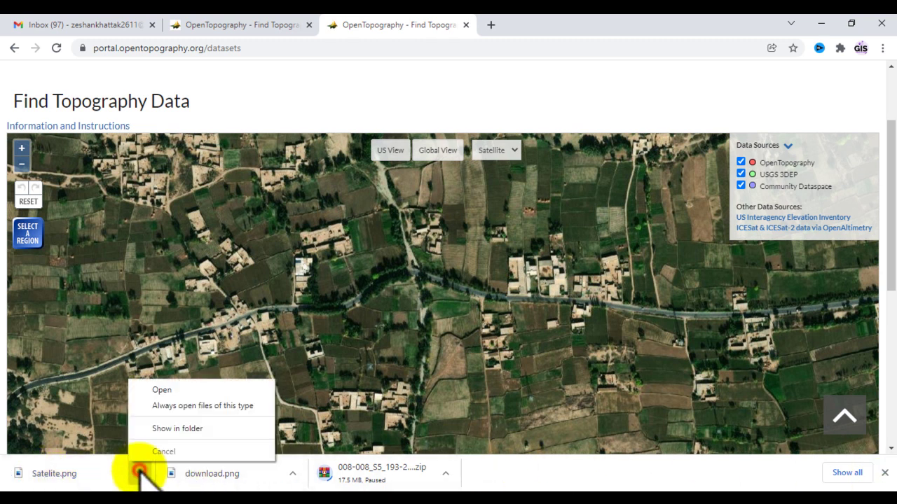
click(178, 428)
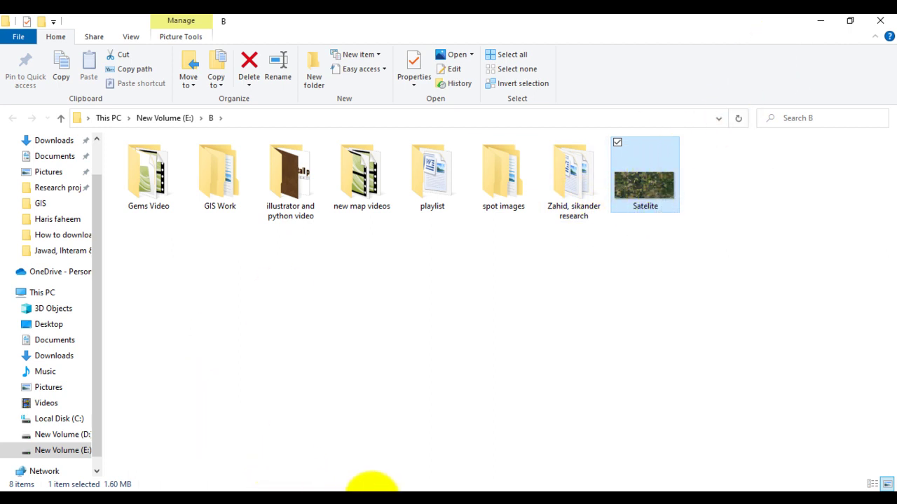
Step: Switch to ArcMap and add Satelite.png from E:\B to the map, accepting its unknown spatial reference
click(372, 488)
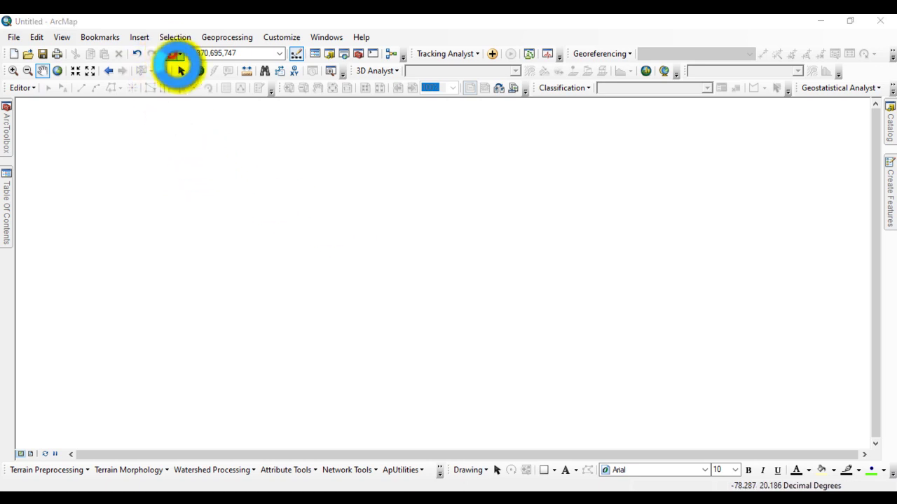
click(172, 53)
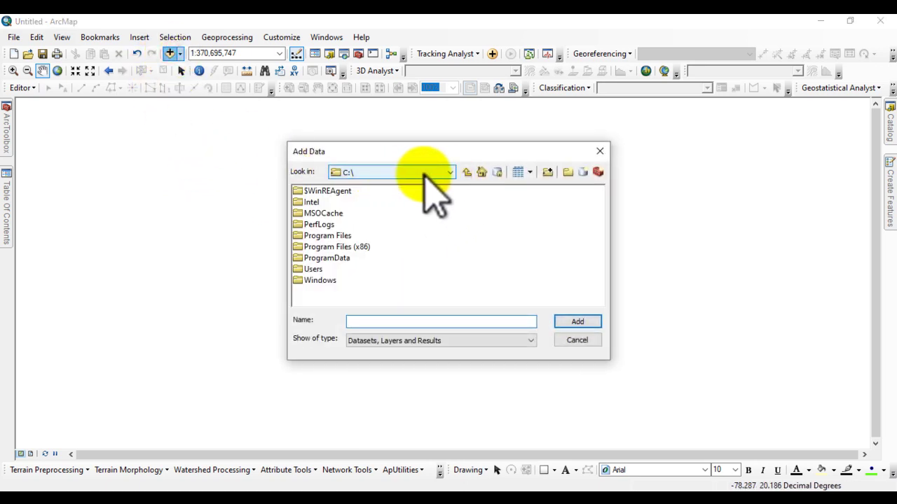
click(449, 172)
click(414, 268)
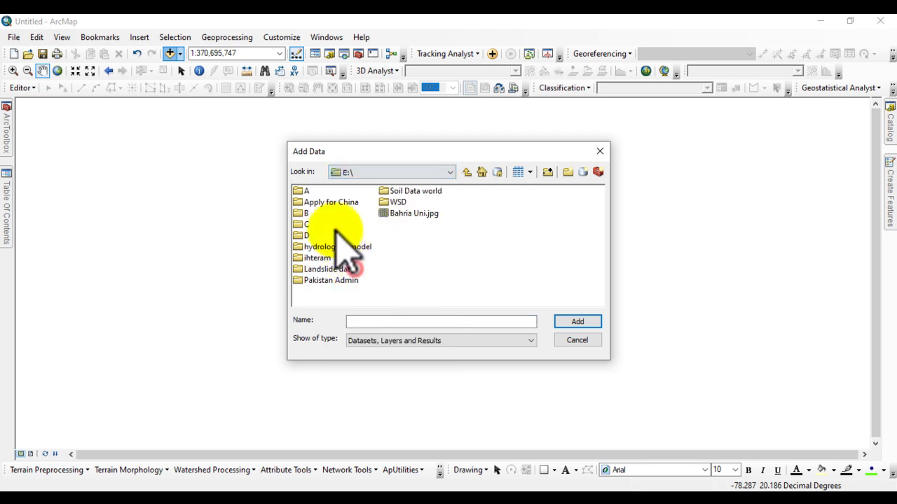
double_click(306, 213)
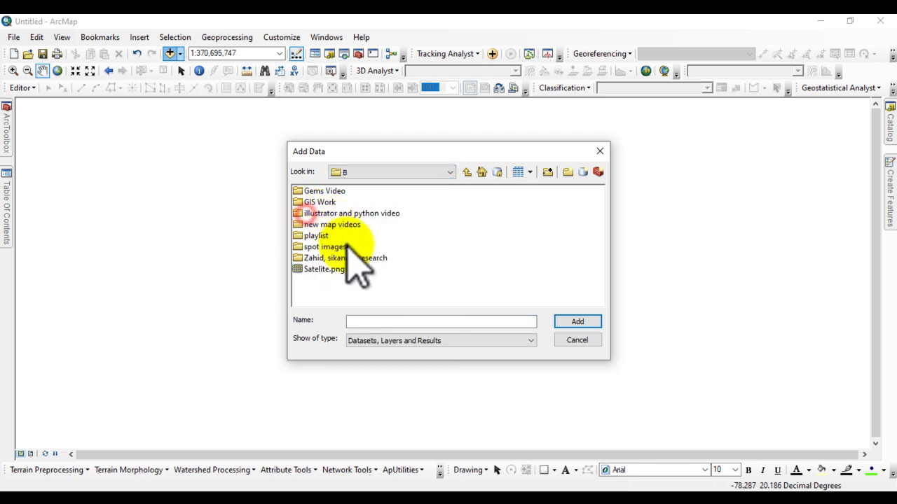
click(313, 270)
click(563, 322)
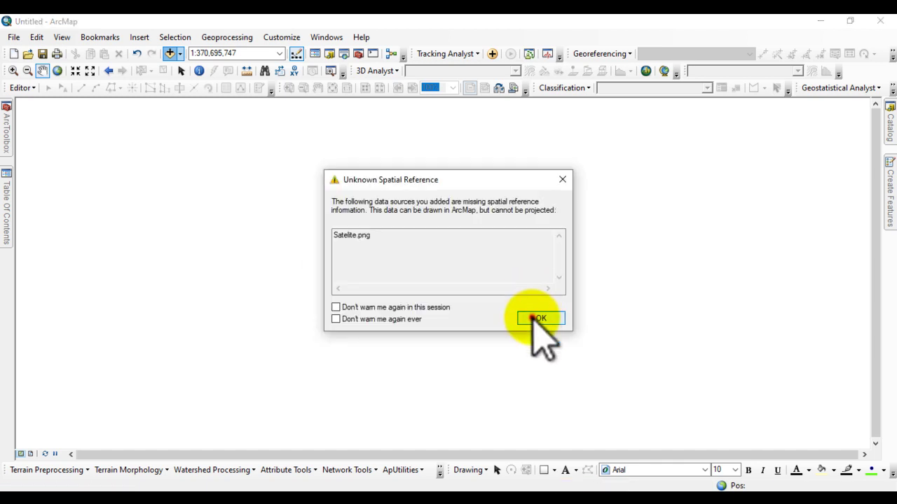
click(536, 319)
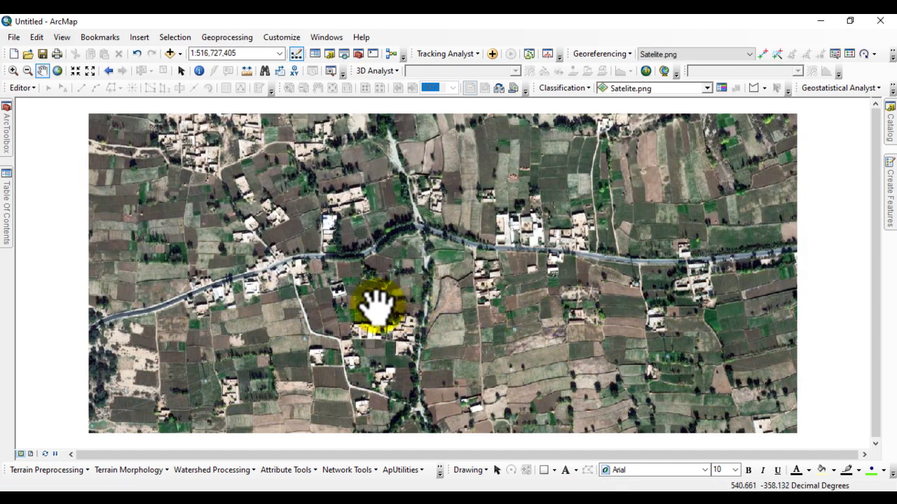
Step: Inspect the Satelite.png layer on the map and check the raster information and XY coordinate system in its source properties
scroll(403, 238, up, 2)
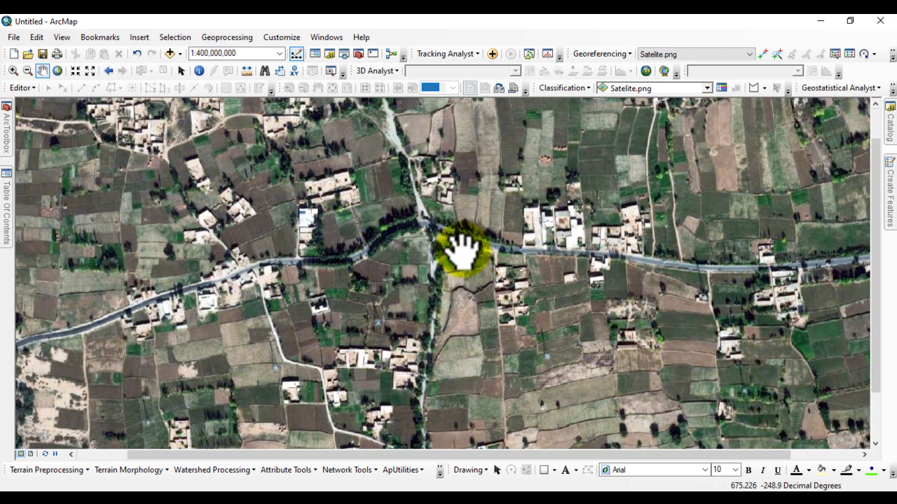
mouse_move(463, 249)
mouse_down()
mouse_move(467, 270)
mouse_move(470, 250)
mouse_up()
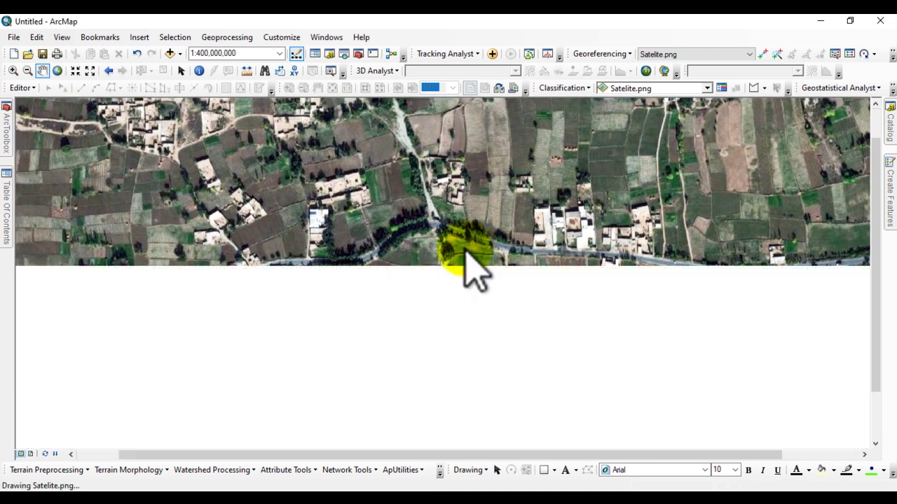
click(9, 191)
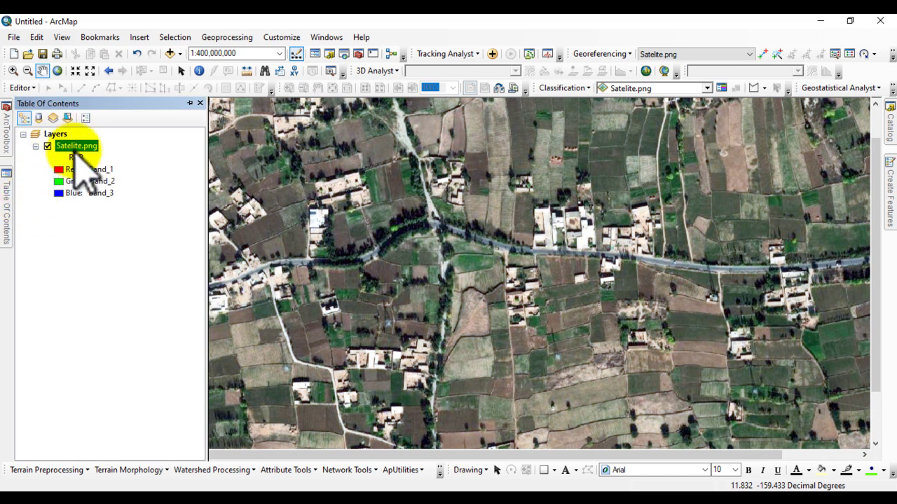
right_click(70, 147)
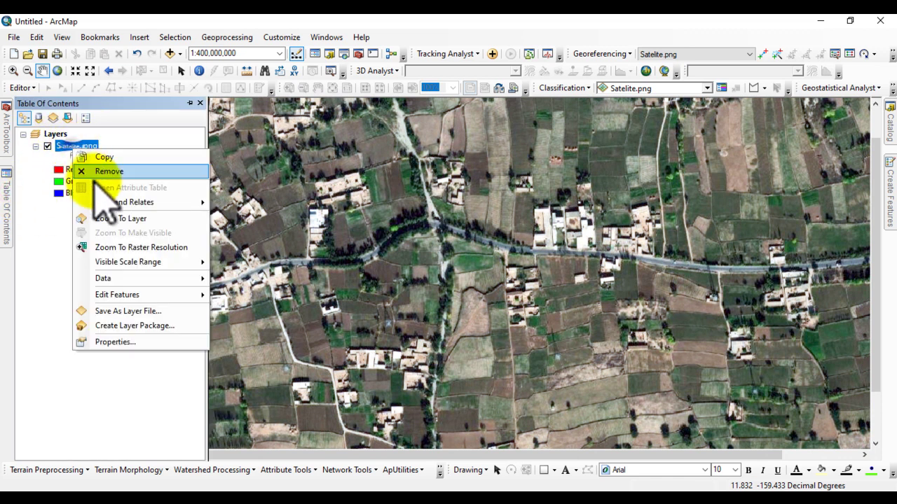
click(119, 339)
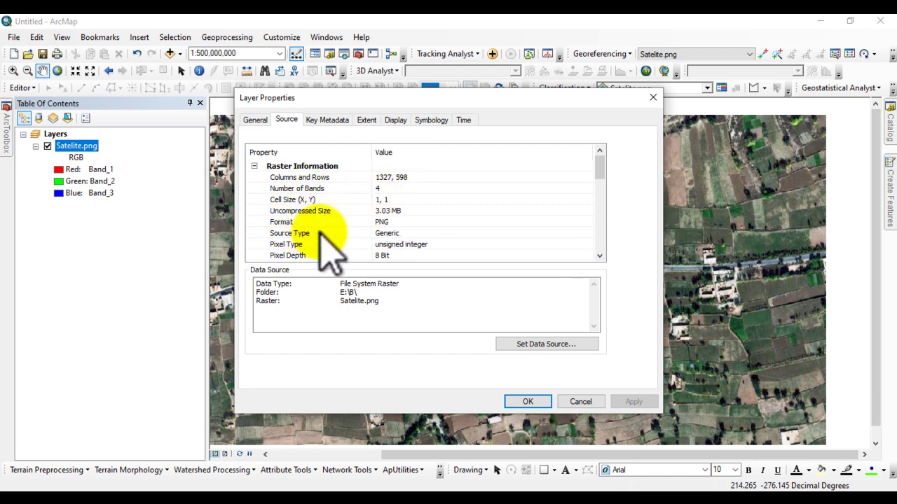
scroll(320, 230, down, 6)
scroll(315, 227, down, 1)
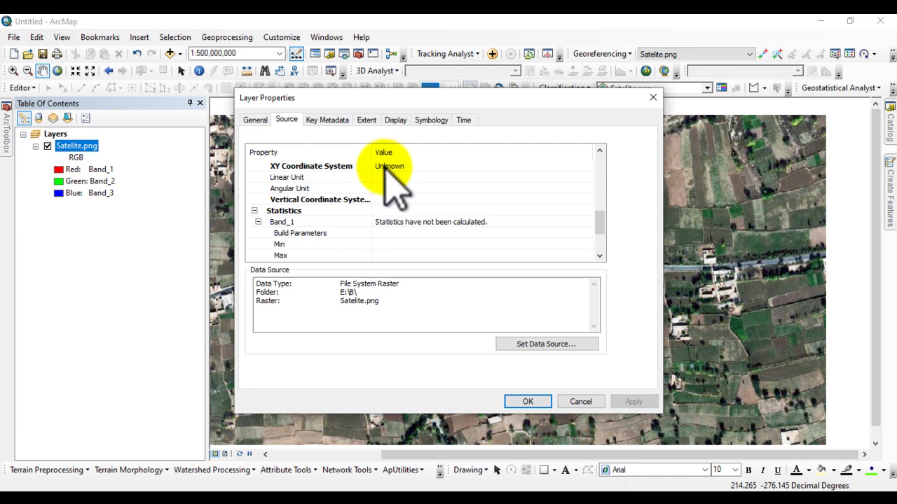
click(653, 97)
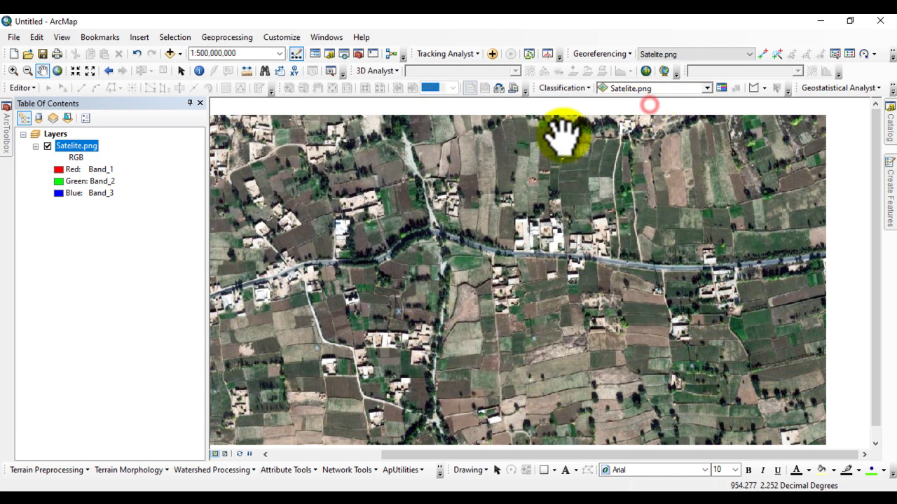
Step: Open the Define Projection tool from the Data Management projections and transformations toolset and choose Satelite.png as the input dataset
click(4, 119)
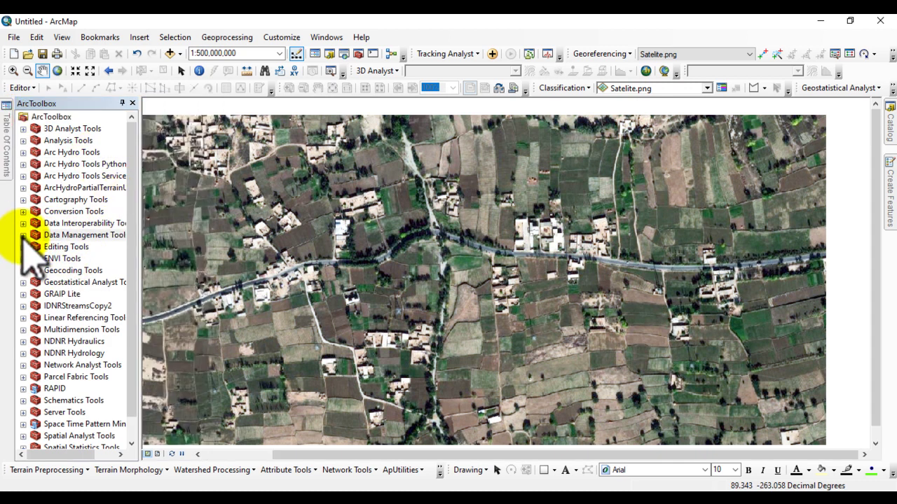
click(23, 235)
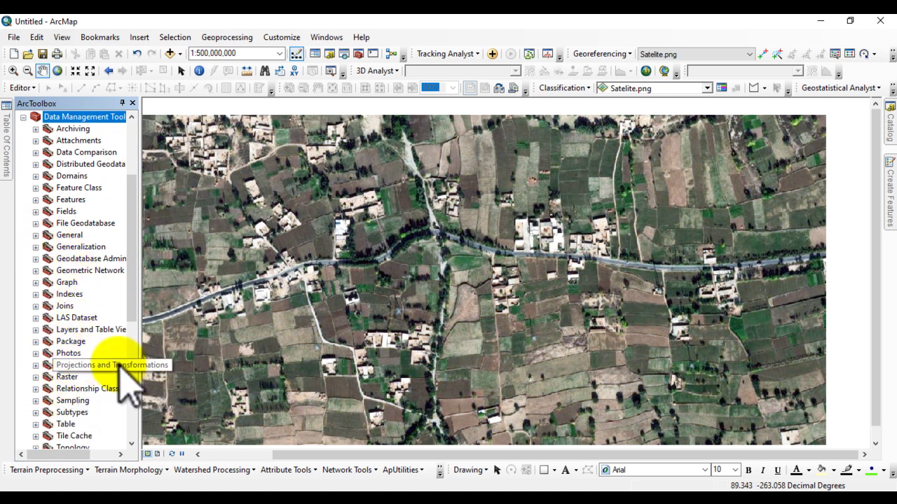
click(36, 364)
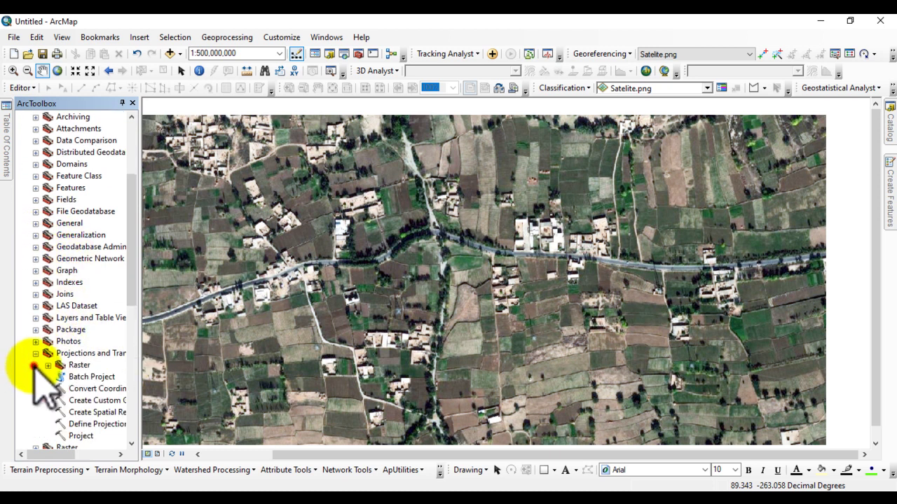
double_click(83, 423)
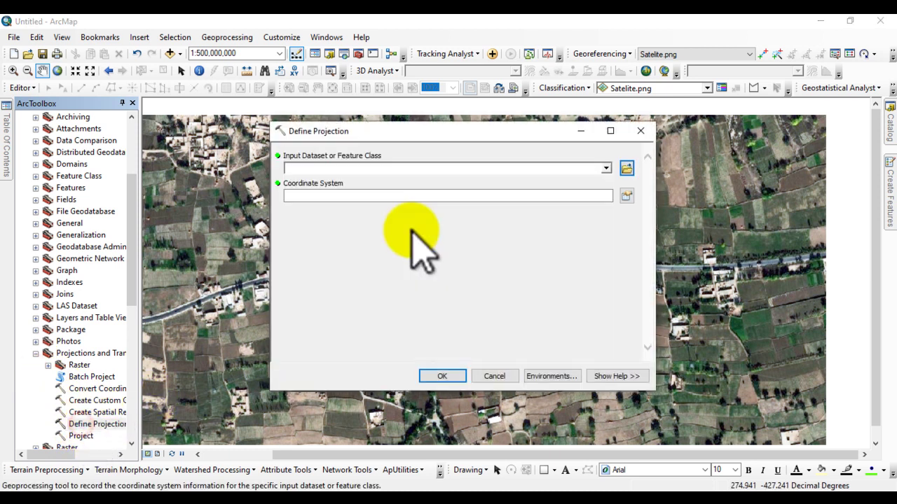
click(605, 168)
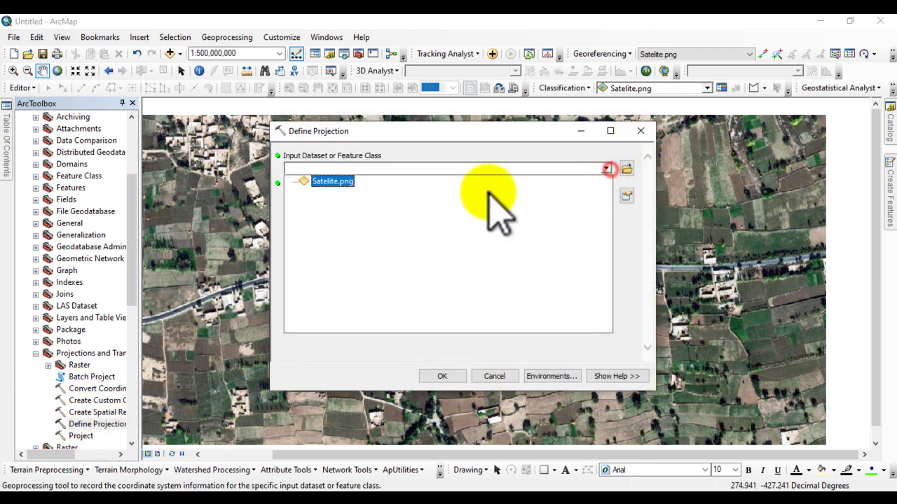
click(344, 181)
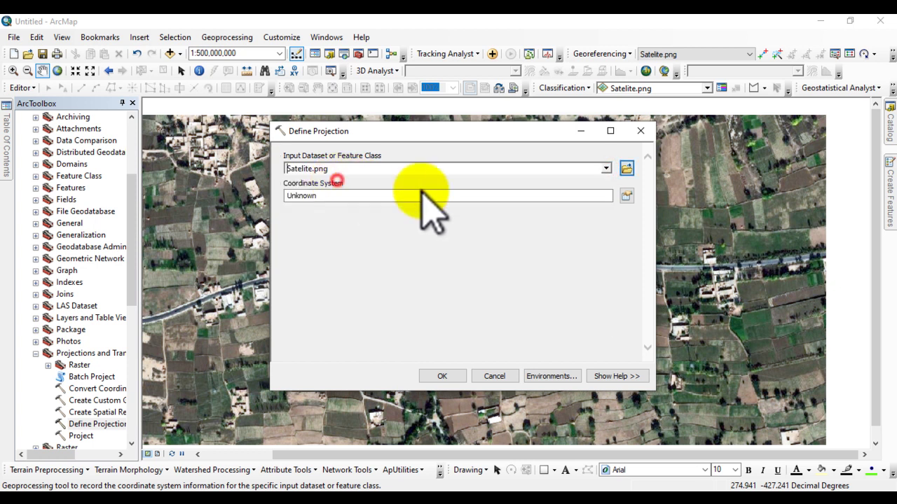
Step: Set the coordinate system to GCS_WGS_1984, run Define Projection on Satelite.png, and collapse the toolbox
click(626, 196)
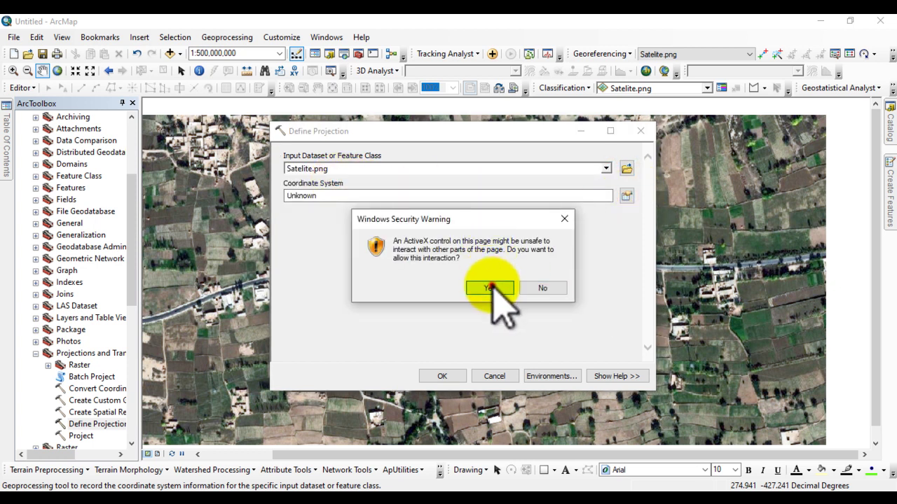
click(489, 288)
click(626, 197)
click(383, 153)
click(387, 164)
click(536, 428)
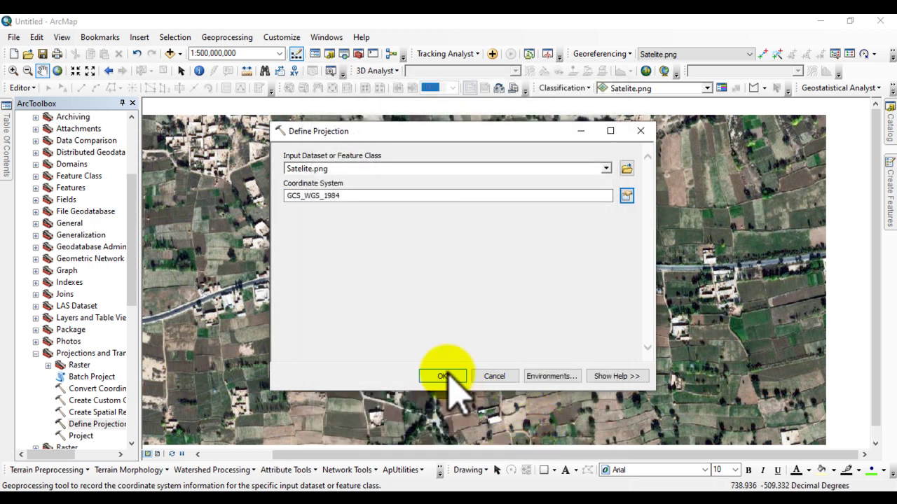
click(443, 376)
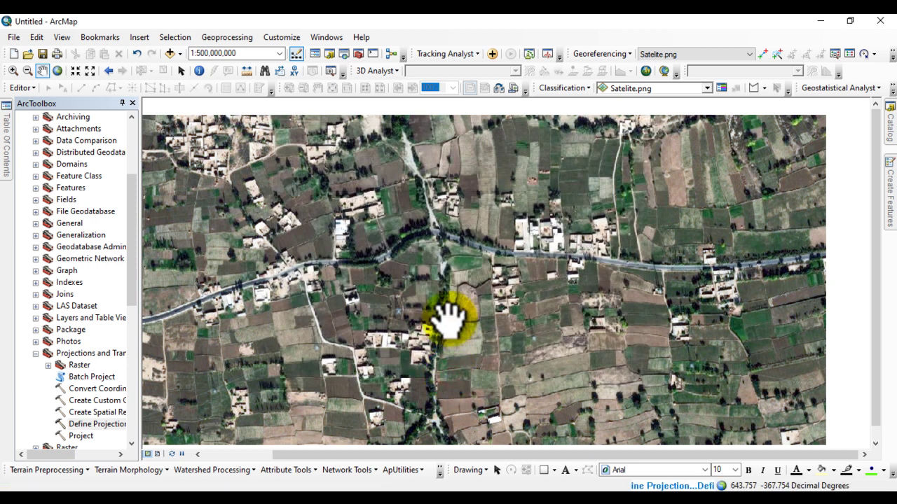
click(122, 104)
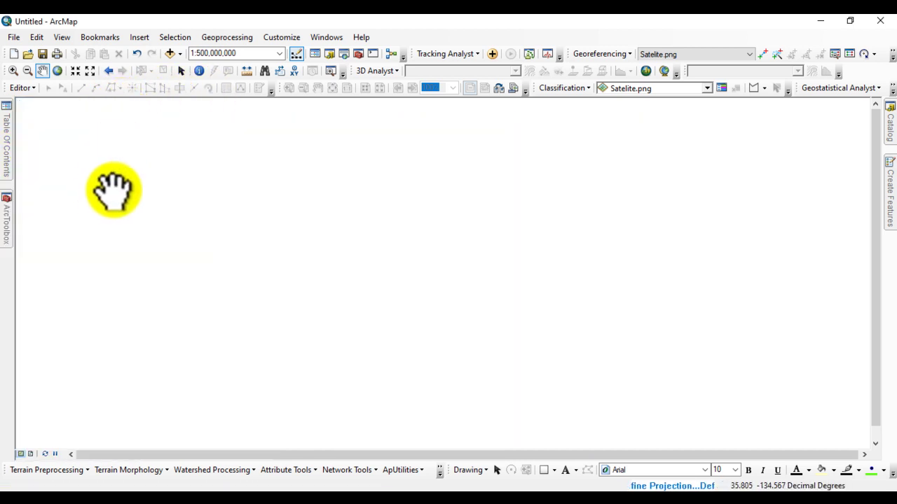
Step: Check the XY coordinate system under Spatial Reference in the source properties of the Satelite.png layer
mouse_move(9, 160)
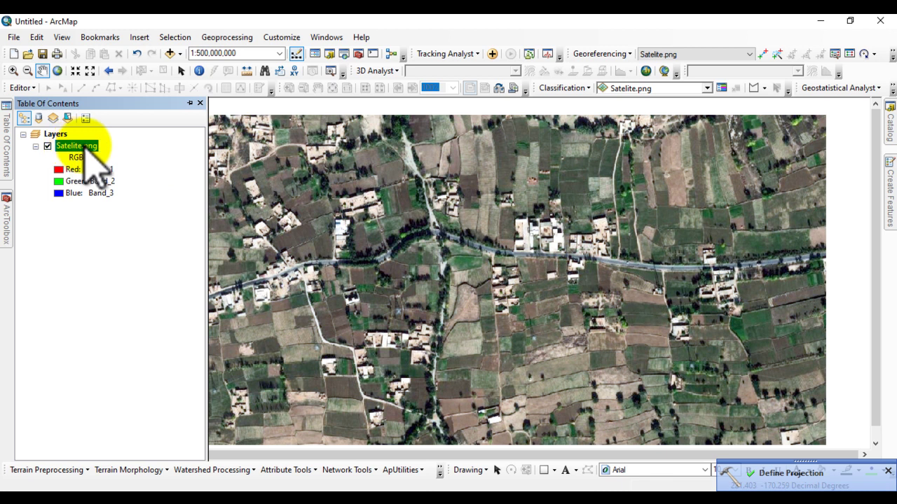
right_click(83, 149)
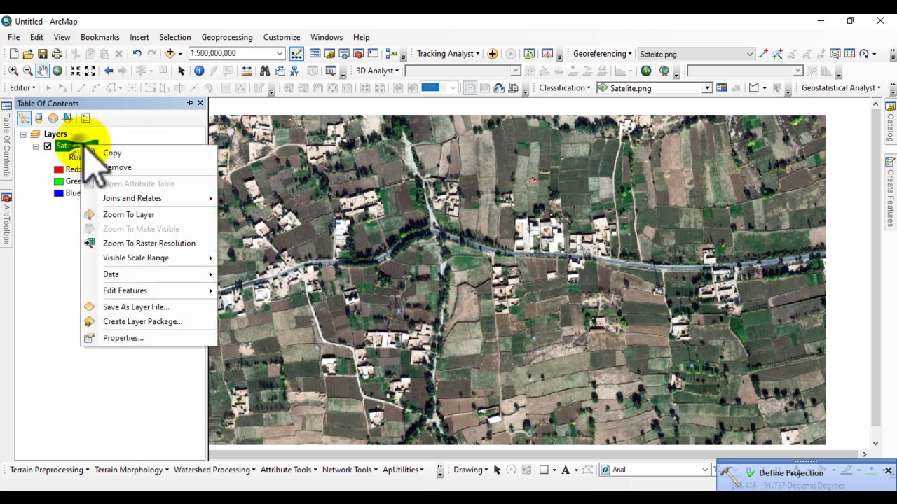
click(125, 333)
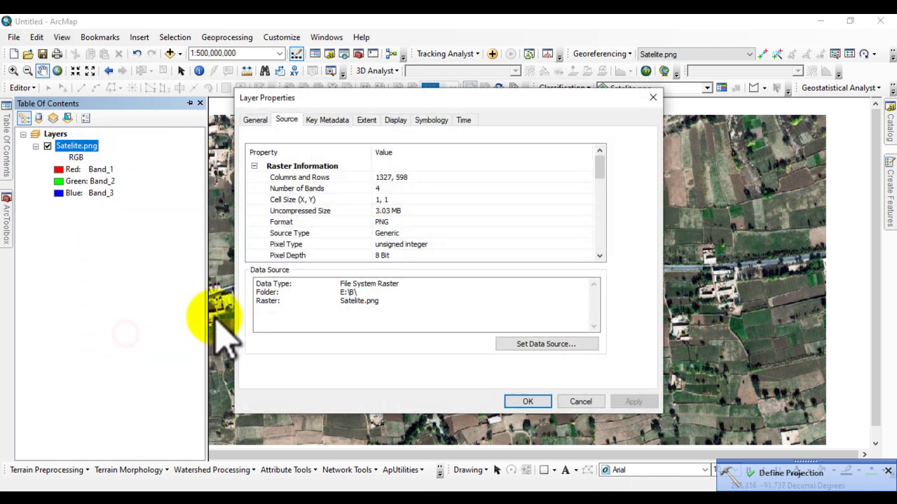
scroll(390, 258, down, 6)
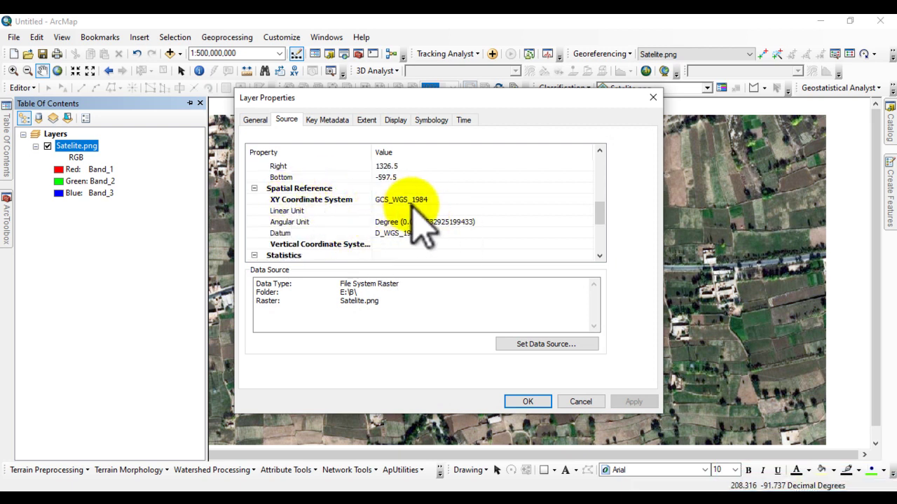
click(527, 402)
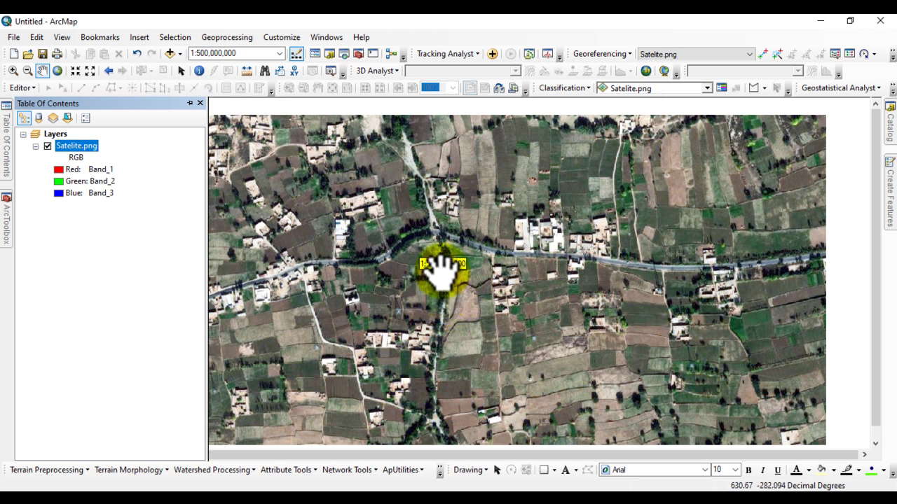
scroll(443, 273, down, 1)
scroll(447, 273, up, 1)
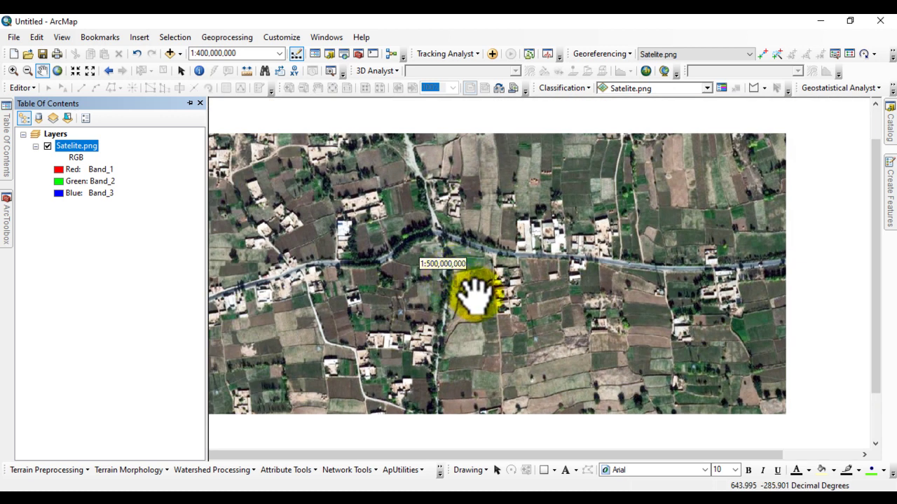